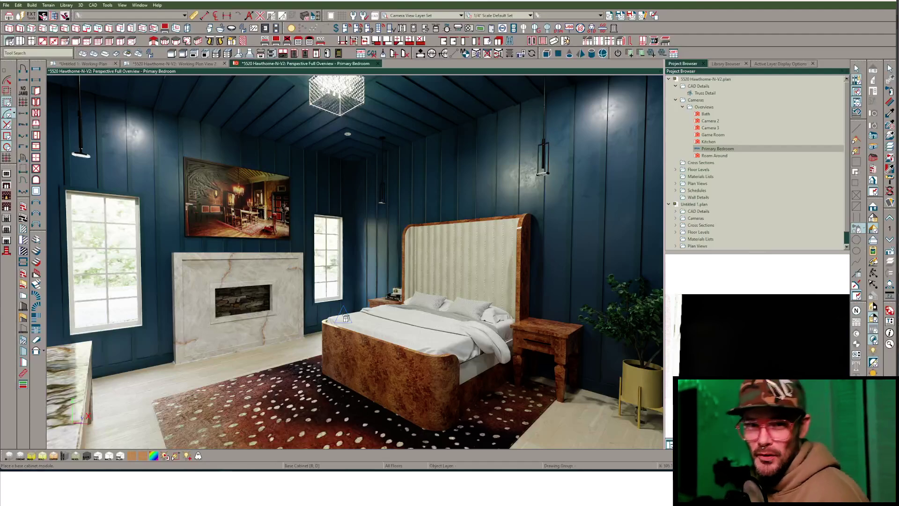
# Step: Examine the light sources listed for the Primary Bedroom camera
pyautogui.click(346, 318)
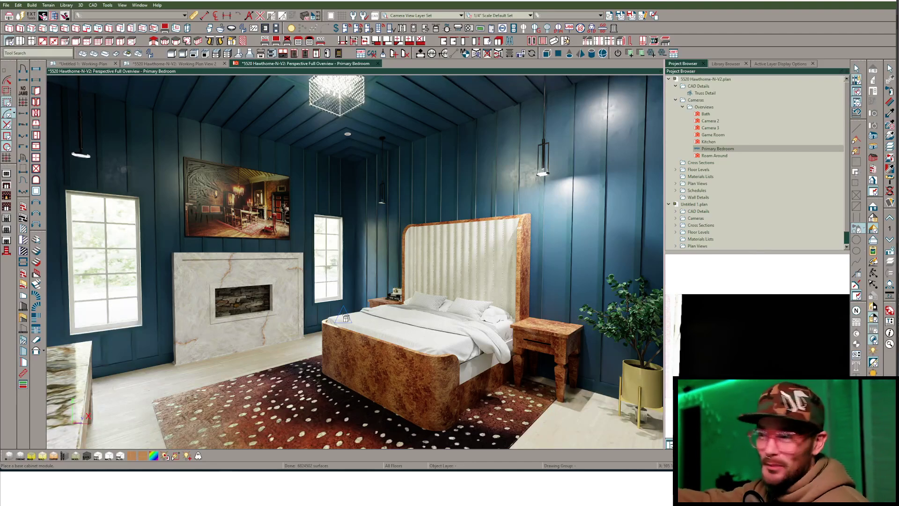
pyautogui.click(346, 318)
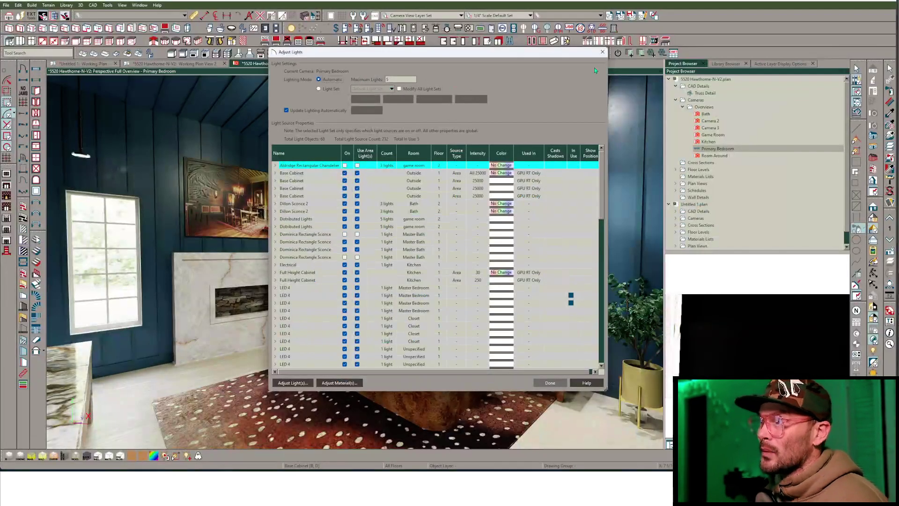
pyautogui.click(602, 51)
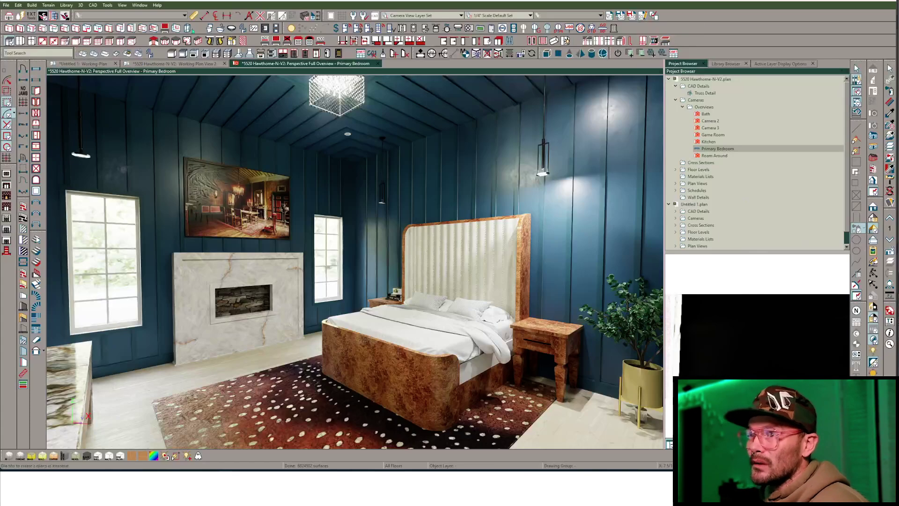
# Step: Set the Primary Bedroom camera's maximum number of automatic lights to 10
pyautogui.click(9, 17)
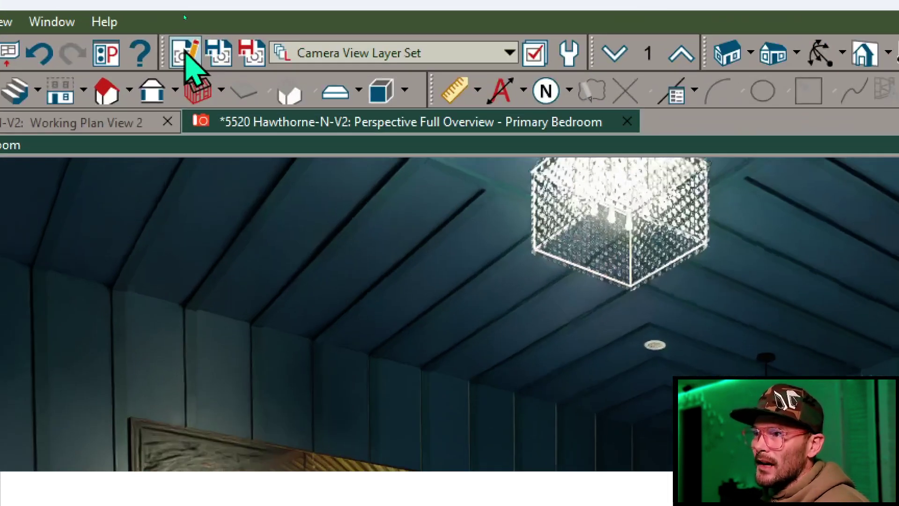
pyautogui.click(185, 52)
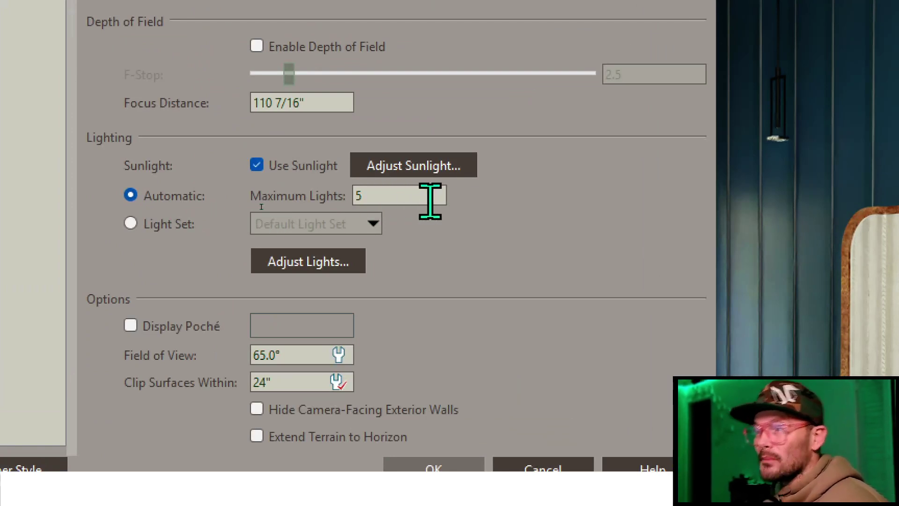
pyautogui.moveTo(430, 200); pyautogui.dragTo(348, 196)
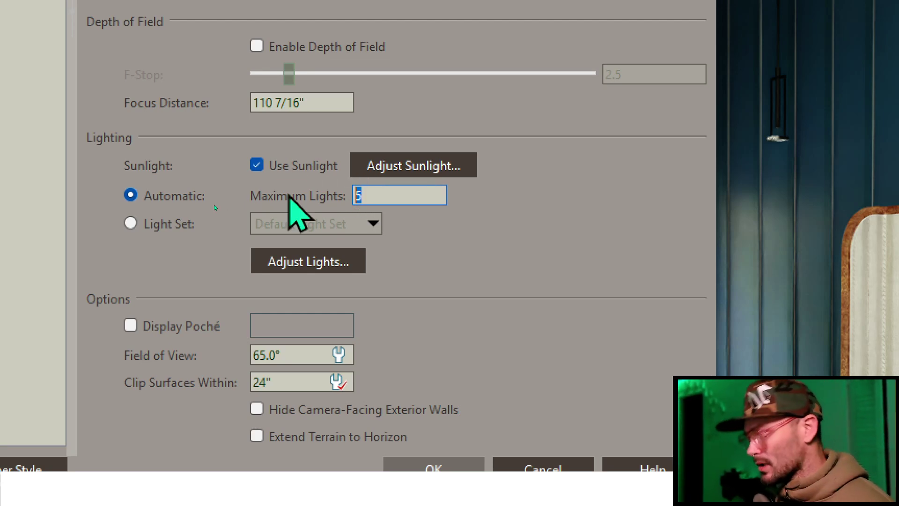
pyautogui.write('10')
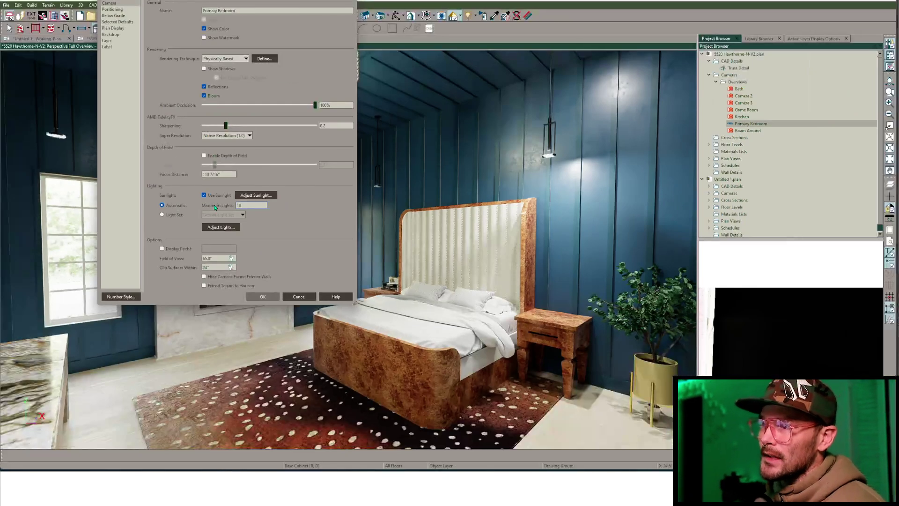
pyautogui.click(263, 297)
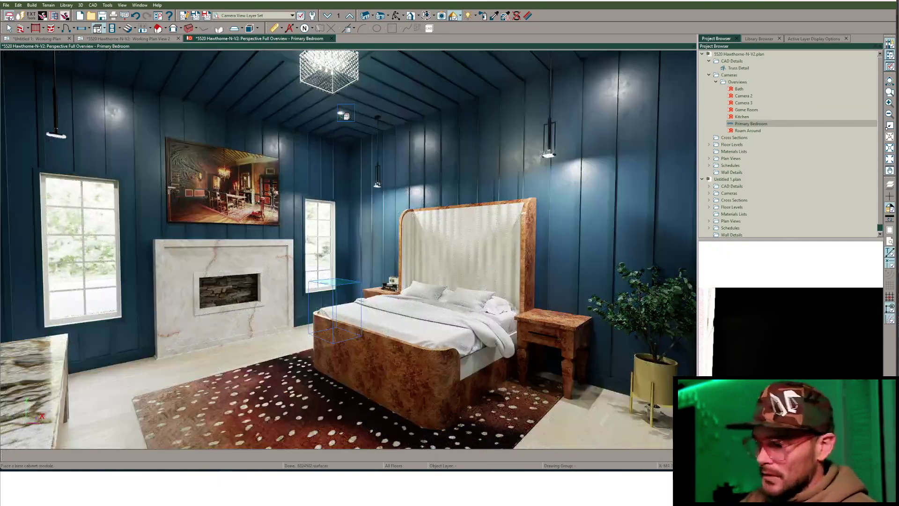
# Step: Delete the base cabinet standing on the driveway in front of the garage
pyautogui.moveTo(341, 113); pyautogui.dragTo(283, 181, button='middle')
pyautogui.moveTo(282, 181)
pyautogui.mouseDown()
pyautogui.moveTo(426, 283)
pyautogui.moveTo(282, 191)
pyautogui.mouseUp()
pyautogui.press('c')
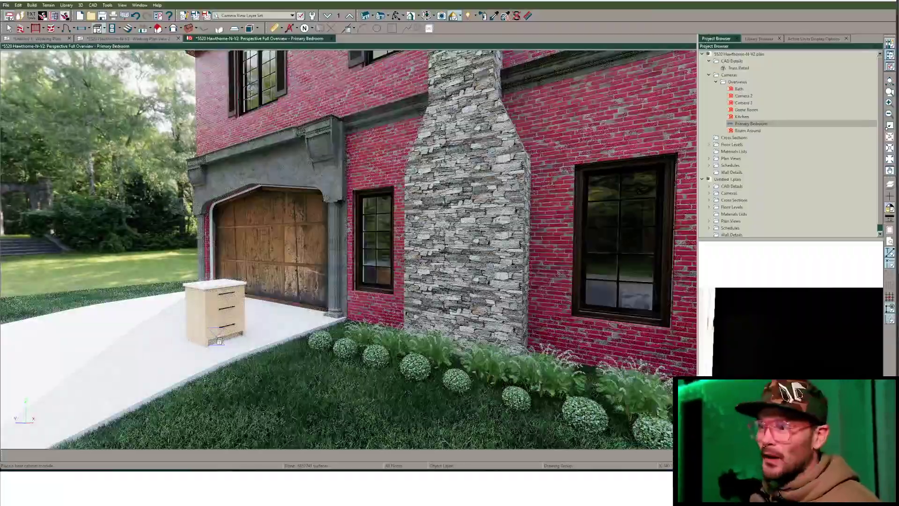
pyautogui.moveTo(215, 336); pyautogui.dragTo(262, 271, button='middle')
pyautogui.scroll(5, 215, 336)
pyautogui.scroll(-2, 262, 271)
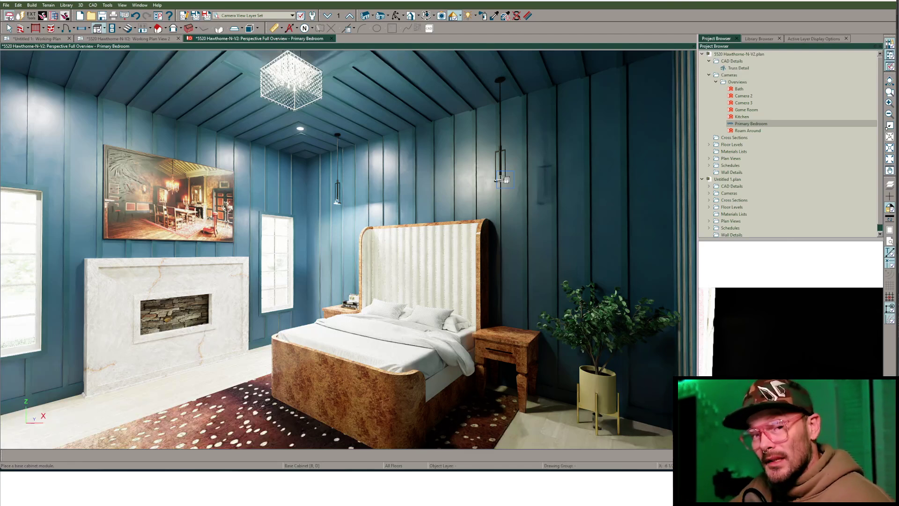
pyautogui.moveTo(506, 180); pyautogui.dragTo(439, 238, button='middle')
pyautogui.click(336, 284)
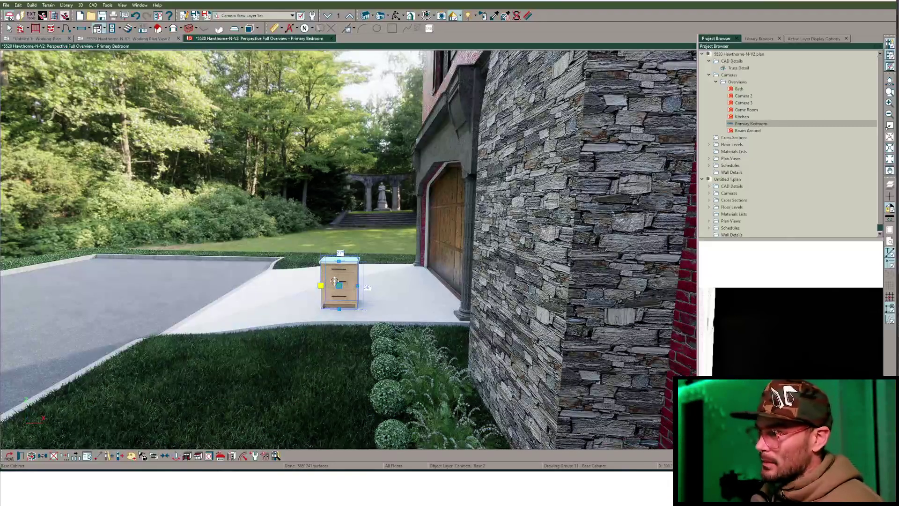
pyautogui.press('Delete')
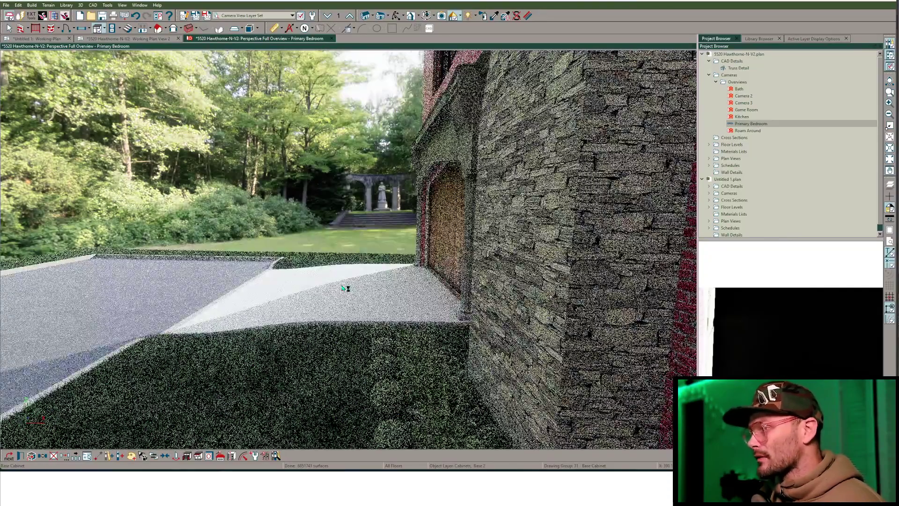
# Step: Inspect the lighting at the front entrance and in the primary bedroom under automatic light selection
pyautogui.press('Right')
pyautogui.press('Right')
pyautogui.press('Up')
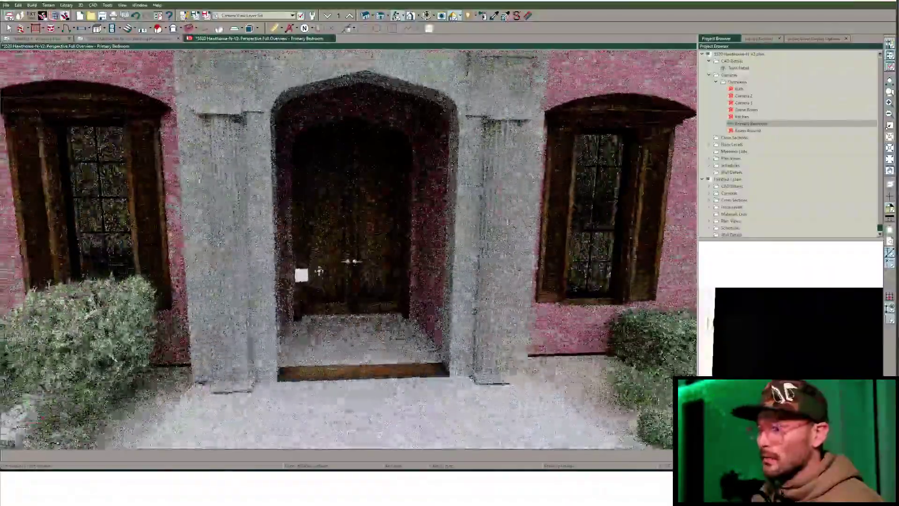
pyautogui.press('Up')
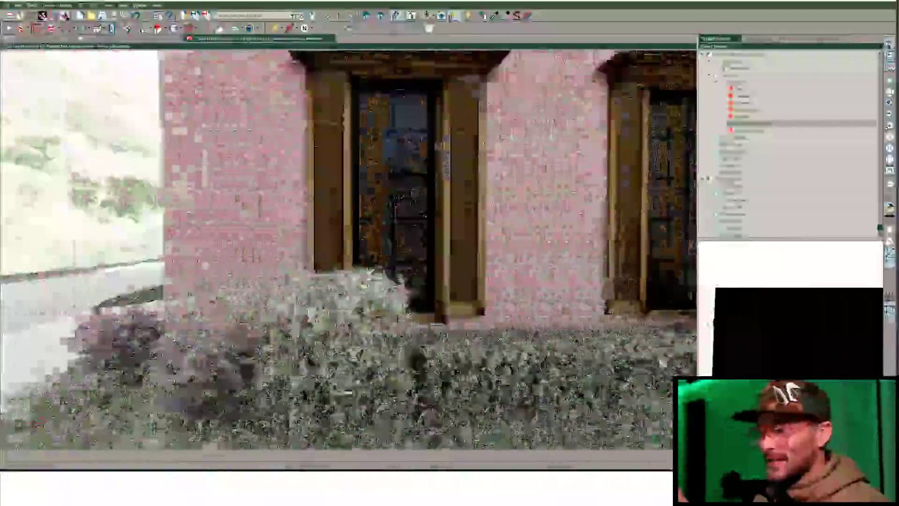
pyautogui.scroll(10, 365, 297)
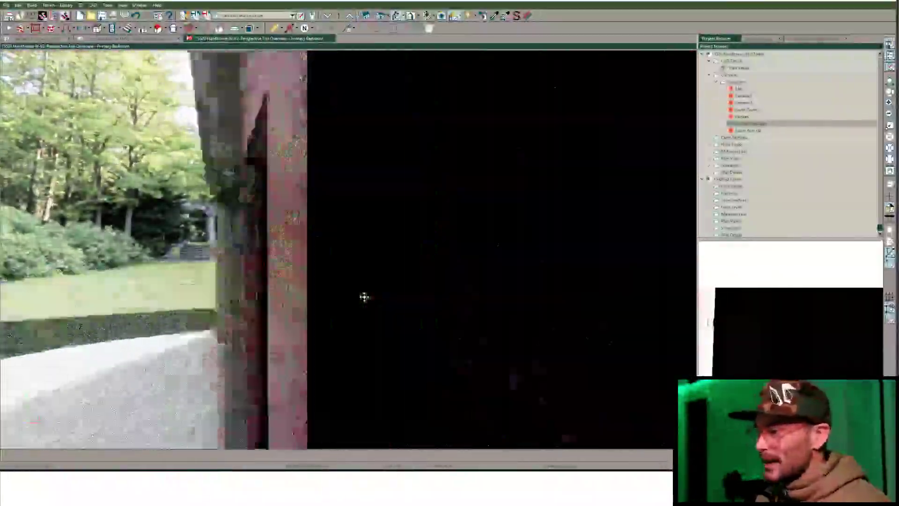
pyautogui.scroll(-10, 364, 299)
pyautogui.moveTo(363, 298); pyautogui.dragTo(365, 301)
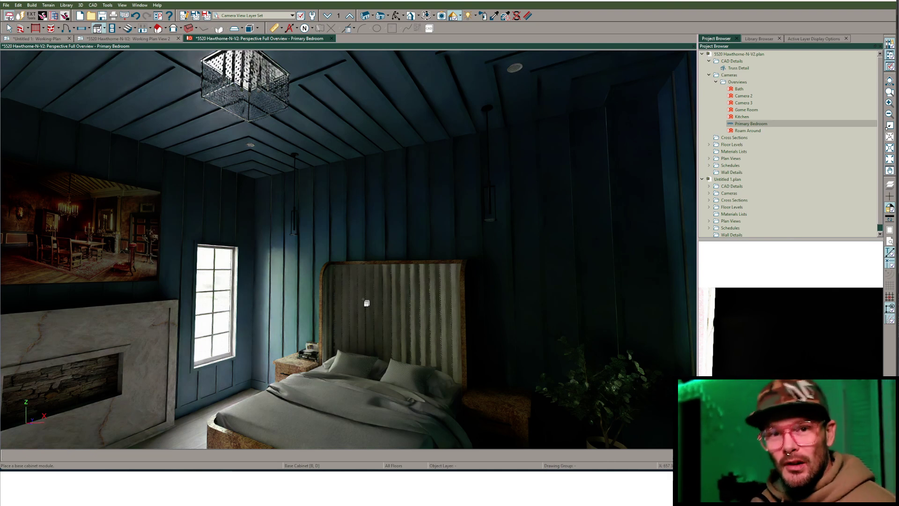
pyautogui.scroll(-3, 363, 299)
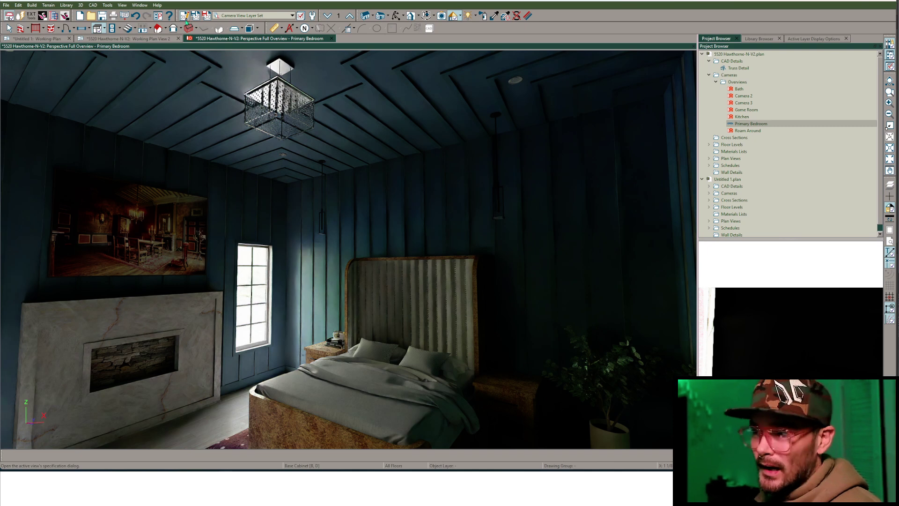
# Step: Switch the Primary Bedroom camera's lighting mode to the Default Light Set and review the lights it includes
pyautogui.click(186, 20)
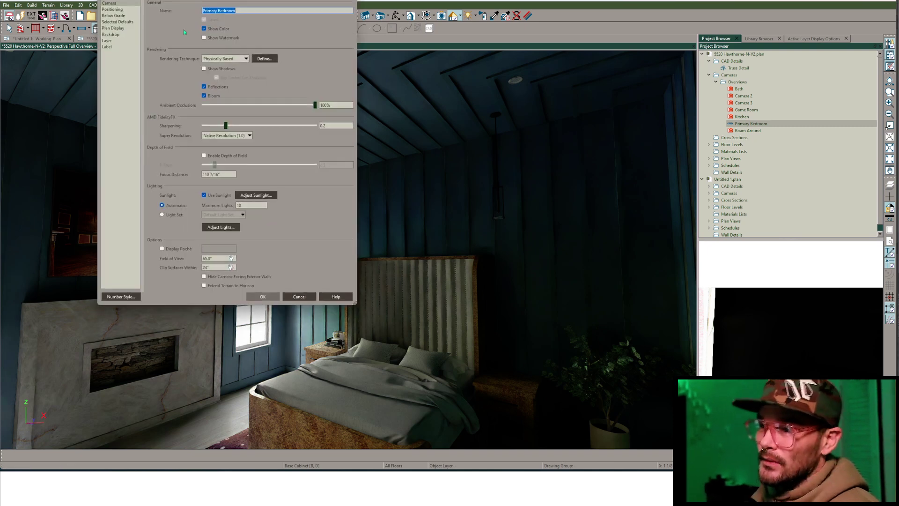
pyautogui.click(163, 215)
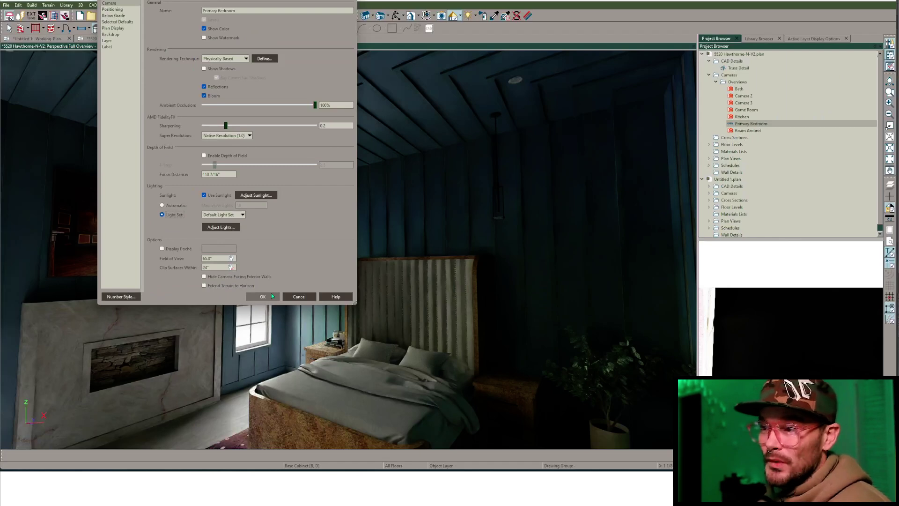
pyautogui.click(229, 229)
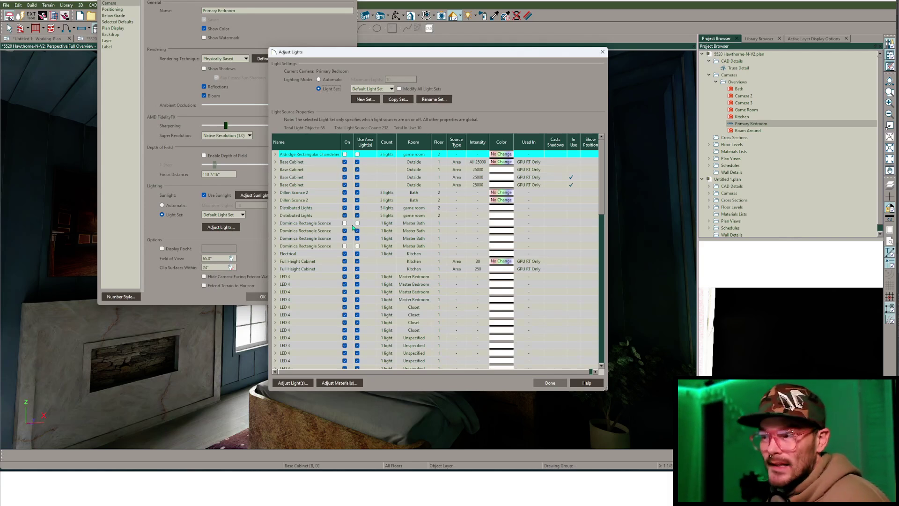
pyautogui.scroll(-13, 353, 222)
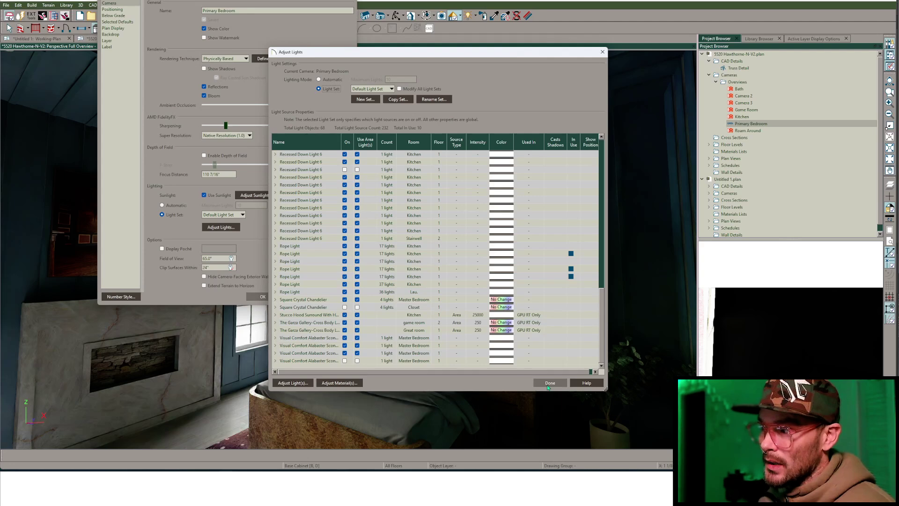
pyautogui.click(548, 384)
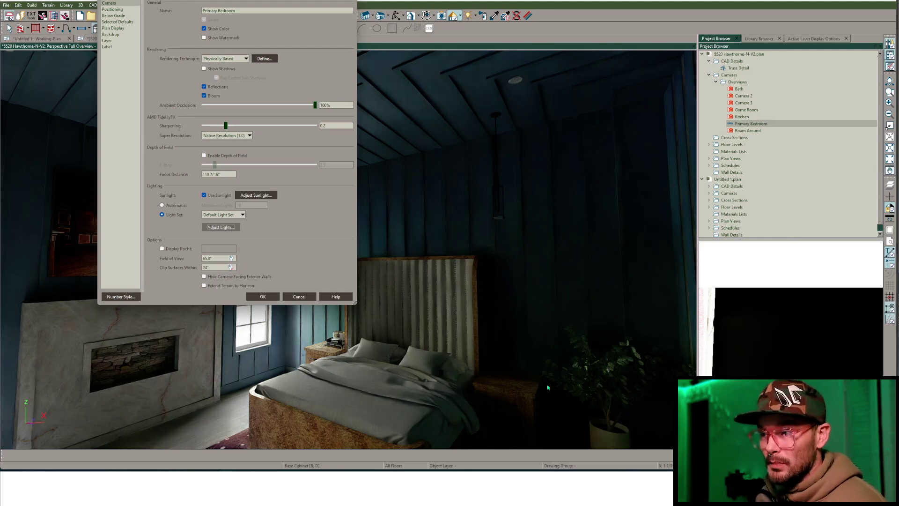
pyautogui.click(262, 296)
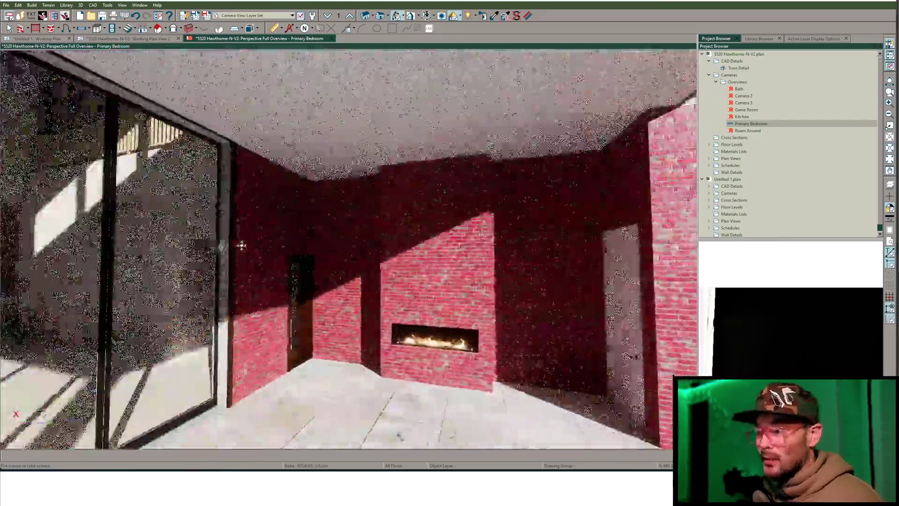
# Step: Save the view of the bathroom with the glass shower as a new camera named "whatever we like"
pyautogui.press('Left')
pyautogui.press('Up')
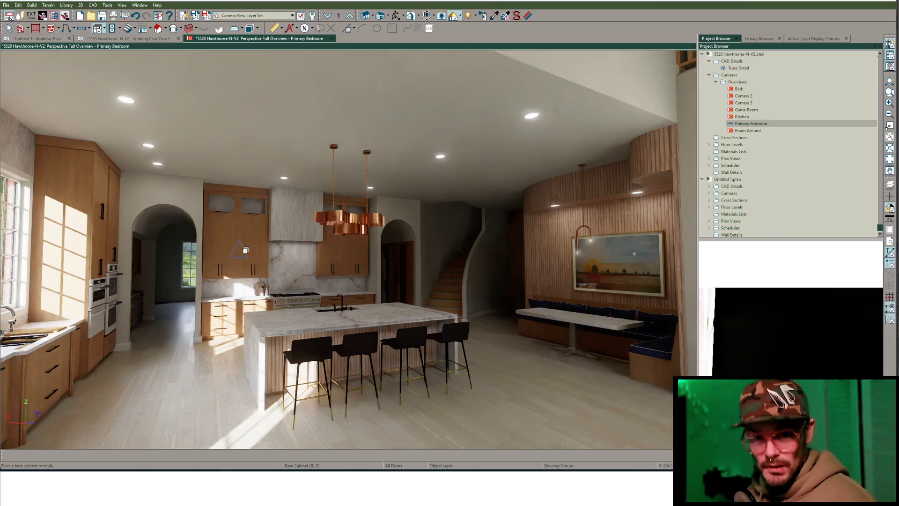
pyautogui.moveTo(239, 249); pyautogui.dragTo(242, 245, button='middle')
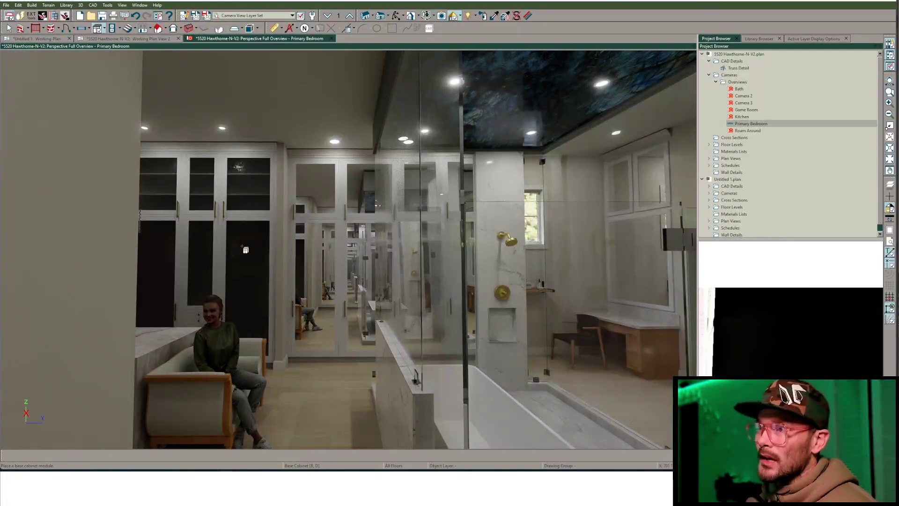
pyautogui.click(206, 15)
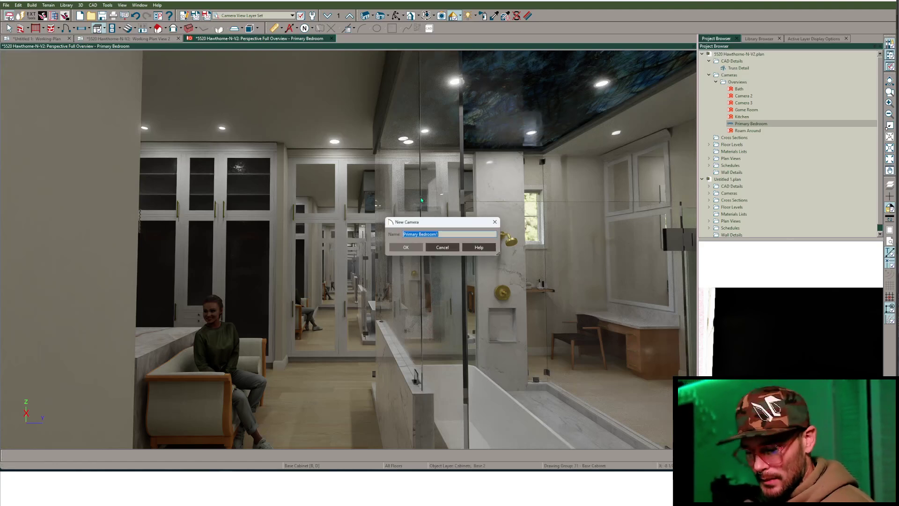
pyautogui.write('whatever we lik')
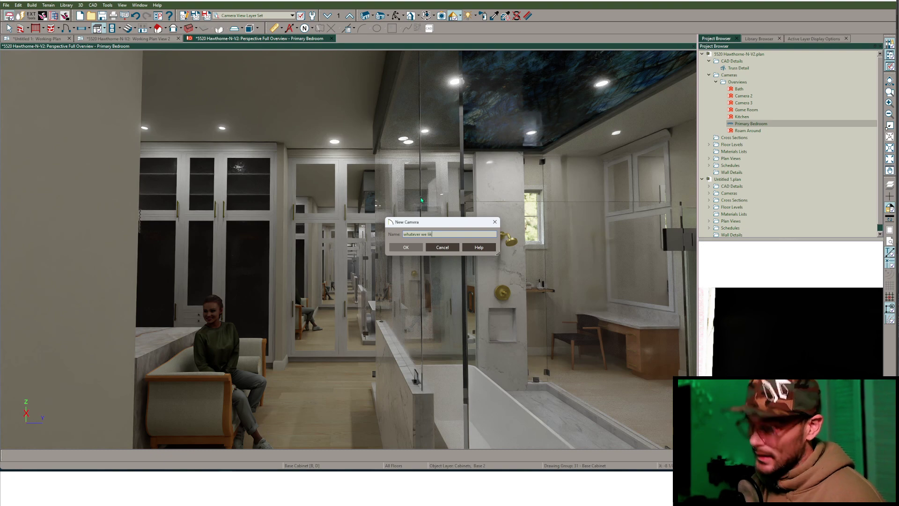
pyautogui.press('Return')
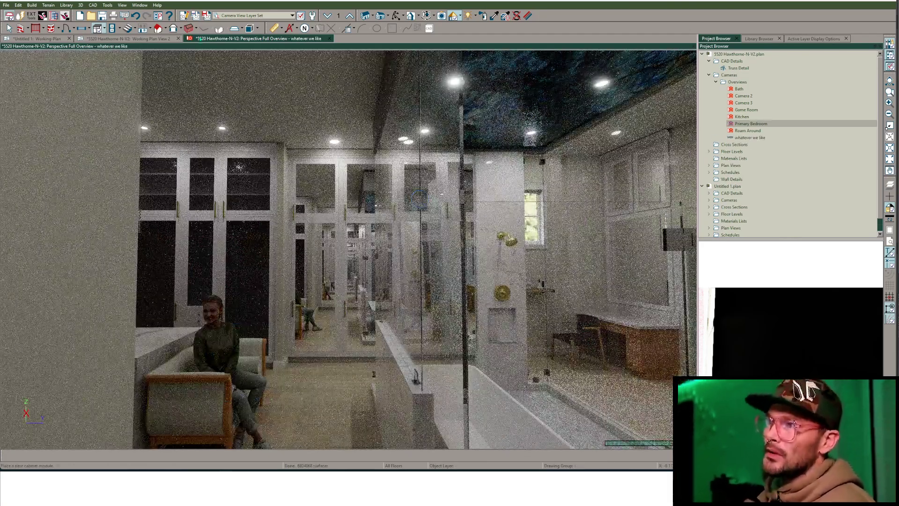
# Step: Open the specification of the "whatever we like" camera
pyautogui.click(185, 17)
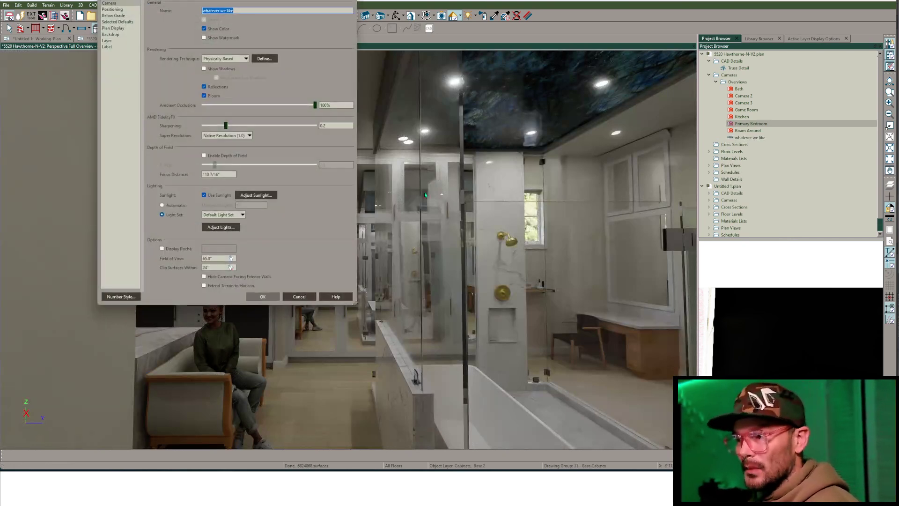
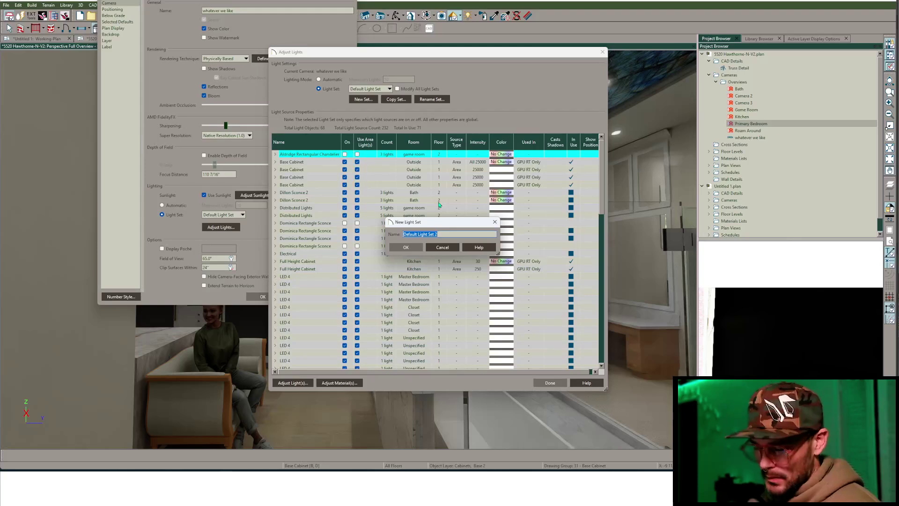
# Step: Name the new light set "Primary Bath" and create it
pyautogui.write('Ma')
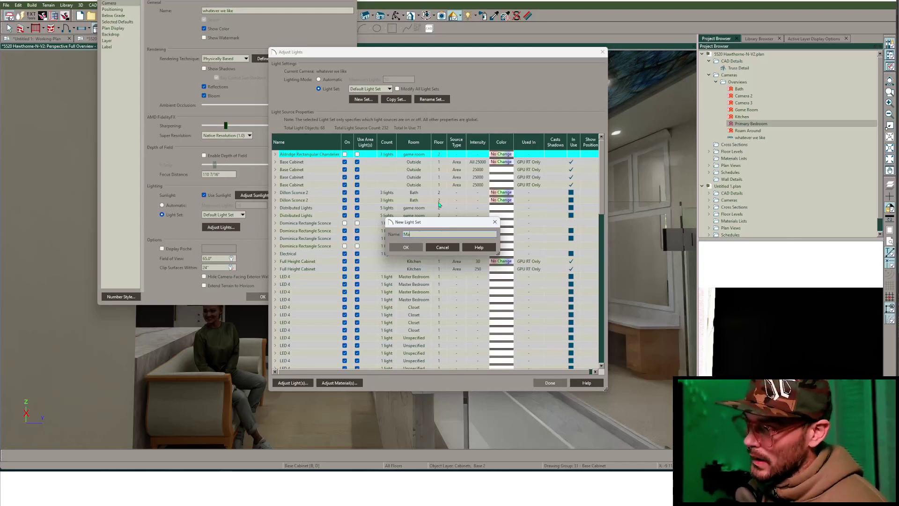
pyautogui.press('BackSpace')
pyautogui.press('BackSpace')
pyautogui.write('Primar')
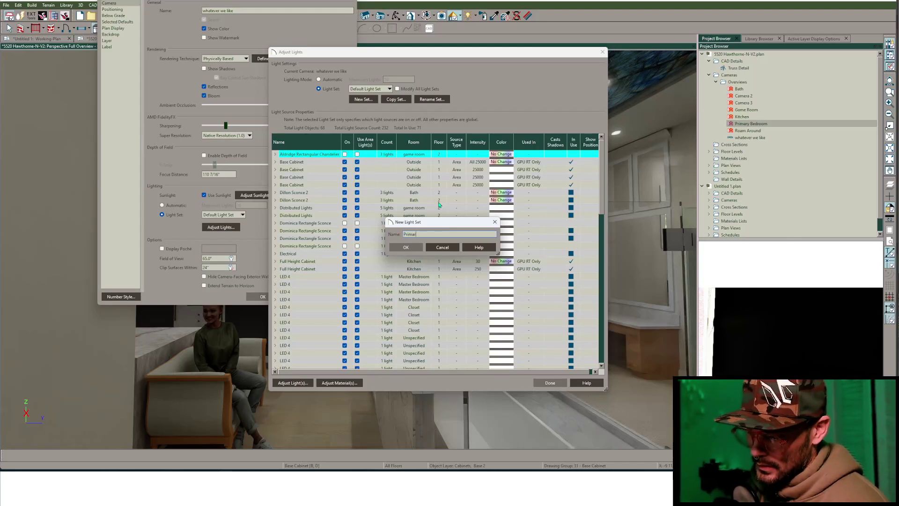
pyautogui.write('y Bath')
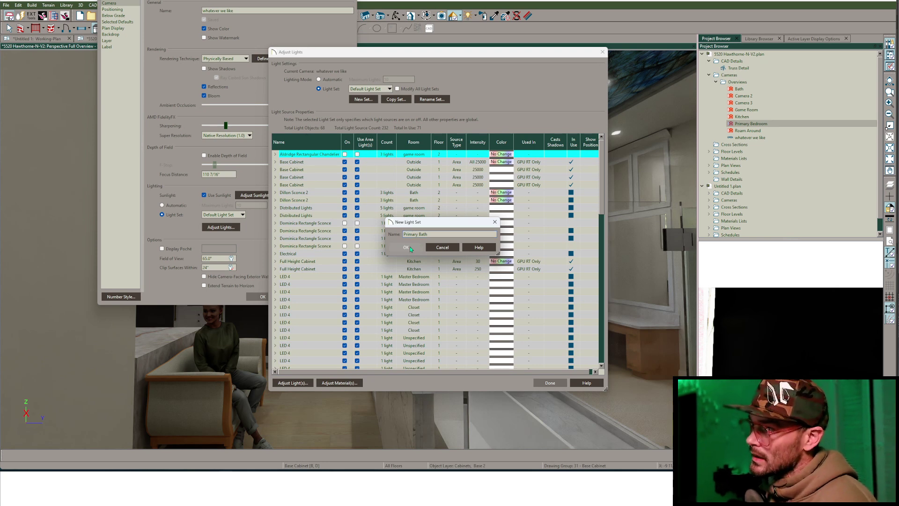
pyautogui.press('Return')
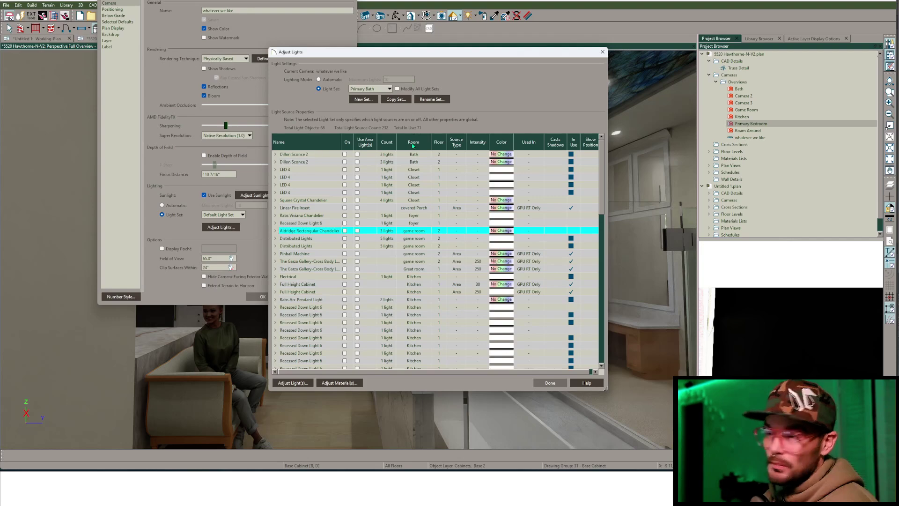
# Step: Sort the light sources of the Primary Bath light set by room
pyautogui.click(413, 144)
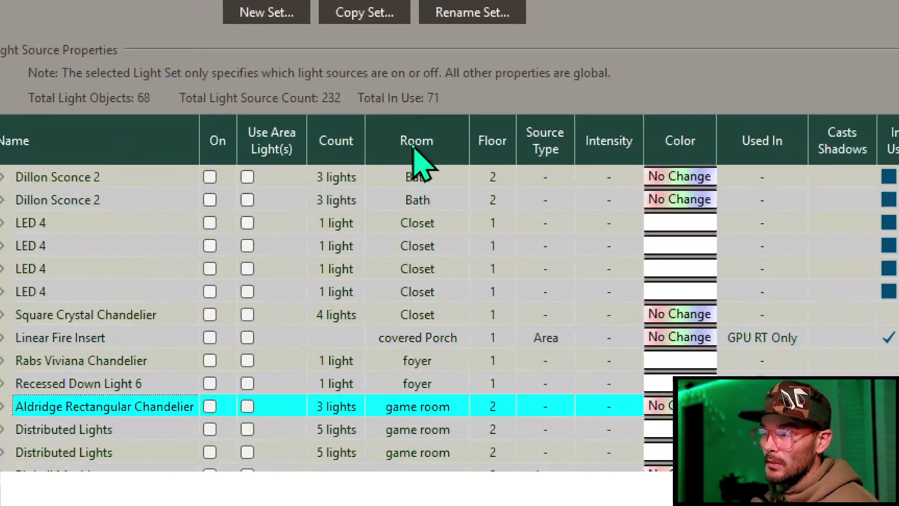
pyautogui.click(413, 143)
pyautogui.click(413, 143)
# Step: Try turning on all the Master Bedroom lights in the Primary Bath light set, and switch them back off
pyautogui.scroll(-15, 424, 206)
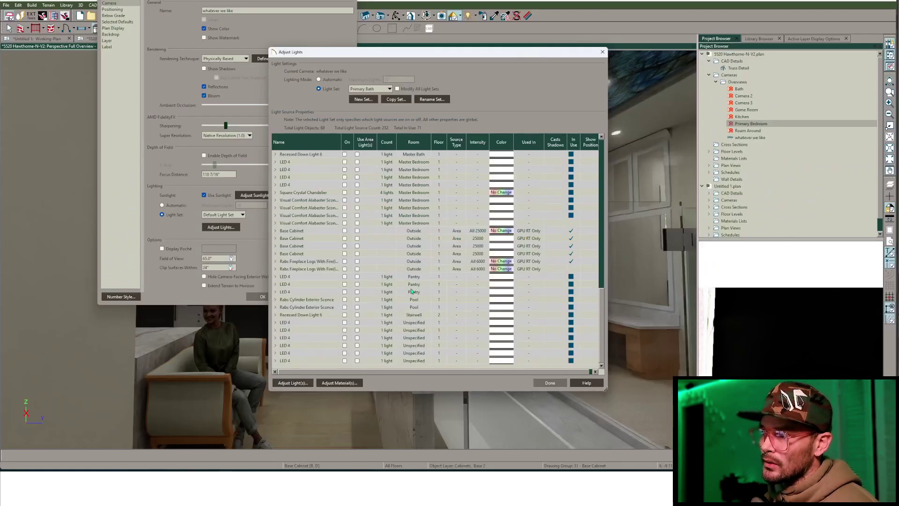
pyautogui.scroll(3, 412, 292)
pyautogui.click(408, 232)
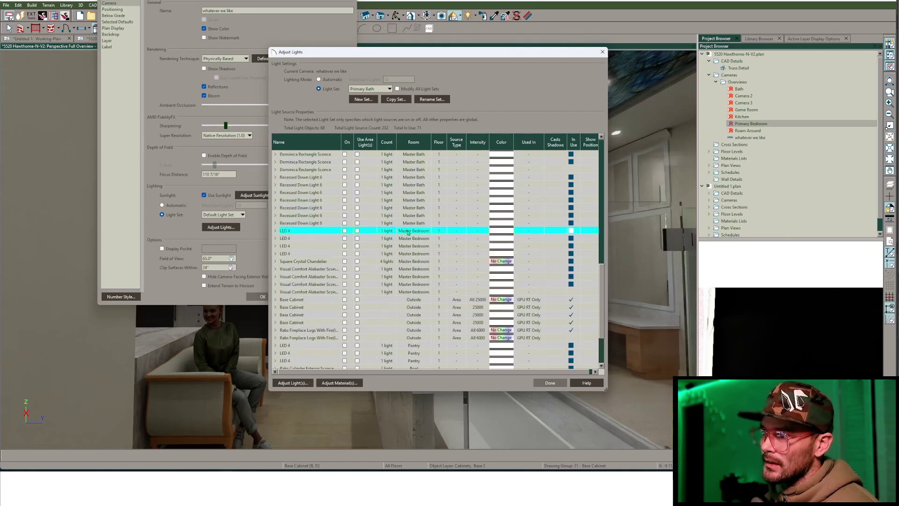
pyautogui.keyDown('shift'); pyautogui.click(416, 291); pyautogui.keyUp('shift')
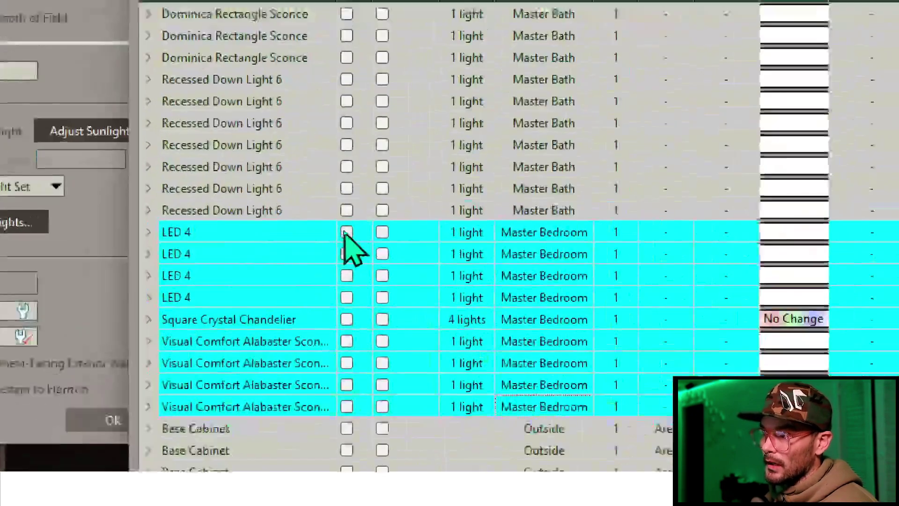
pyautogui.click(345, 238)
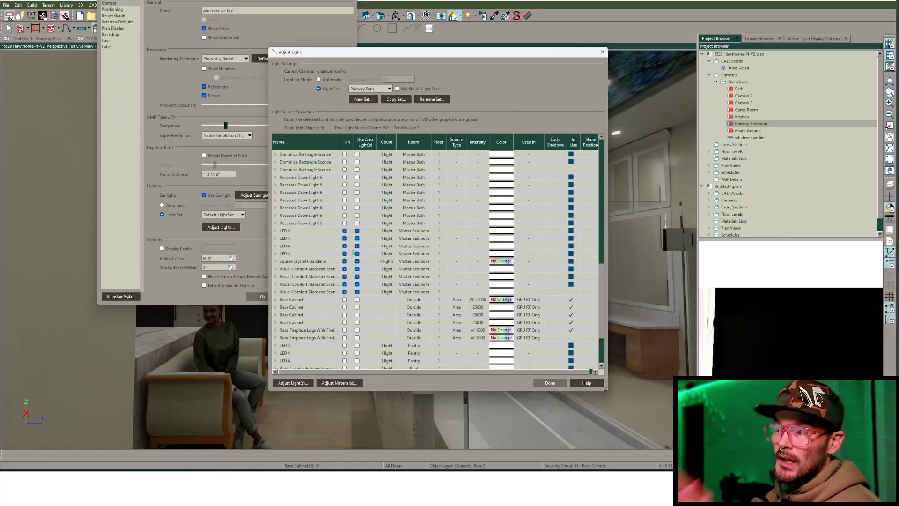
pyautogui.click(401, 231)
pyautogui.keyDown('shift'); pyautogui.click(402, 292); pyautogui.keyUp('shift')
pyautogui.click(345, 231)
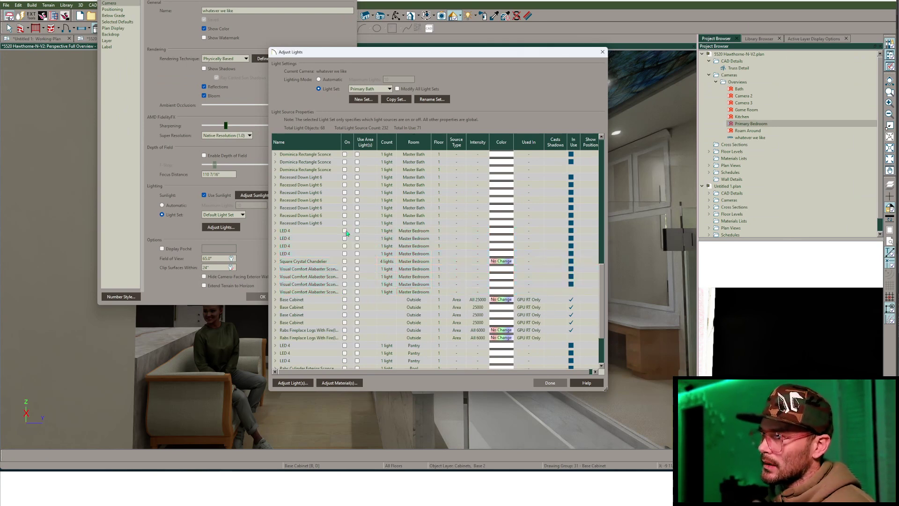
# Step: Turn on all Master Bath sconces and recessed lights in the Primary Bath light set and apply the set to the camera
pyautogui.click(397, 224)
pyautogui.scroll(2, 383, 211)
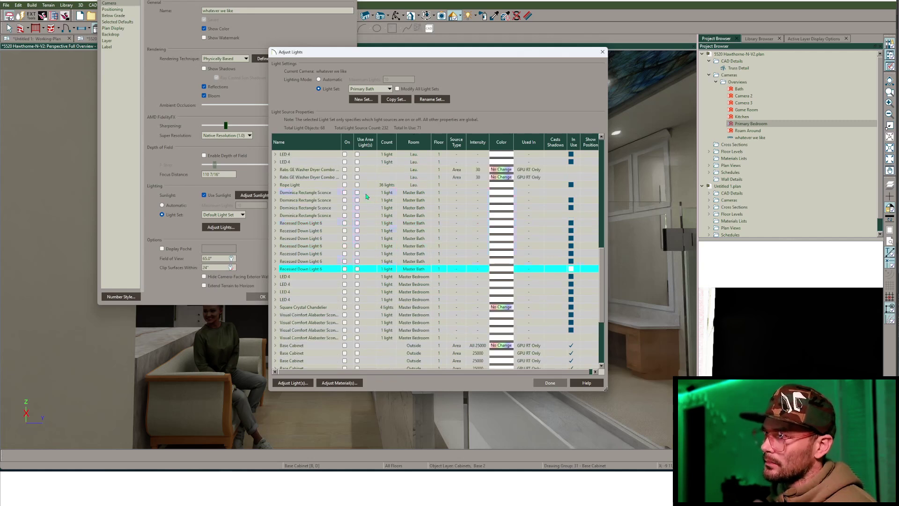
pyautogui.keyDown('shift'); pyautogui.click(367, 195); pyautogui.keyUp('shift')
pyautogui.press('space')
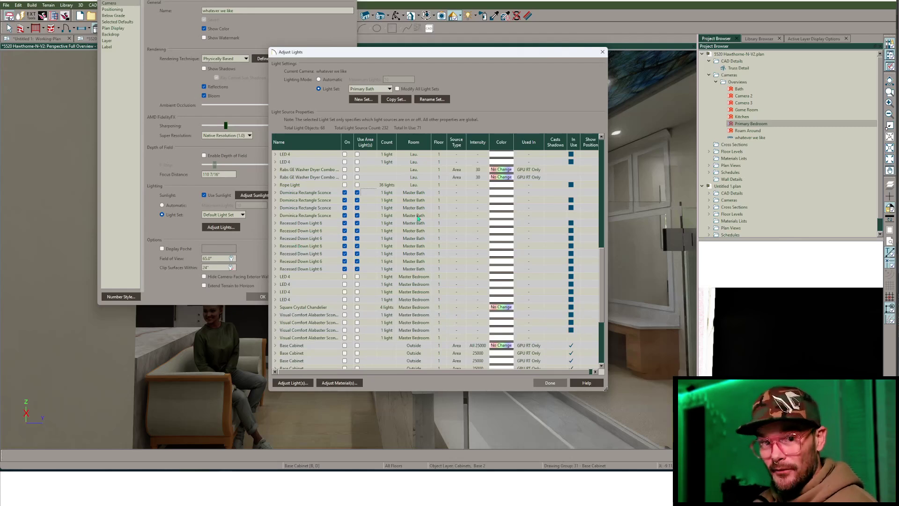
pyautogui.click(550, 383)
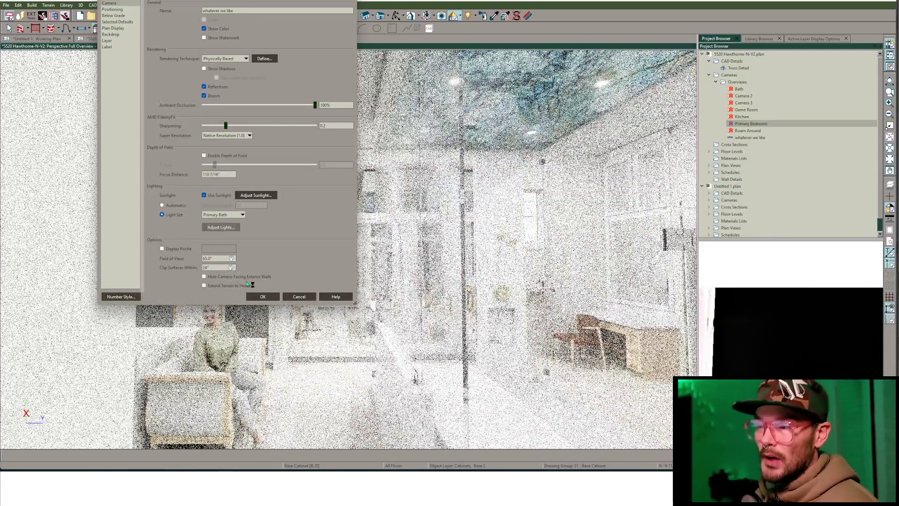
pyautogui.click(257, 297)
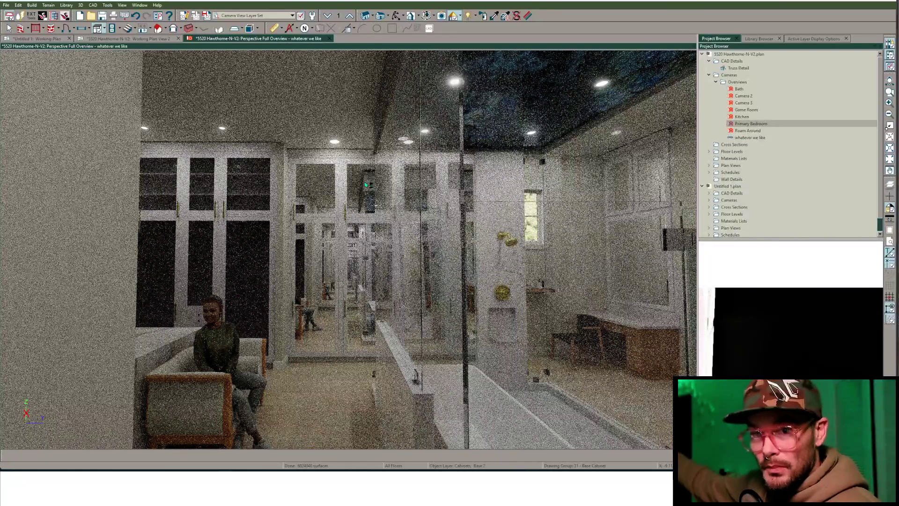
# Step: Try to save the bathroom view as a new camera named "Primary Bedroom"
pyautogui.click(365, 184)
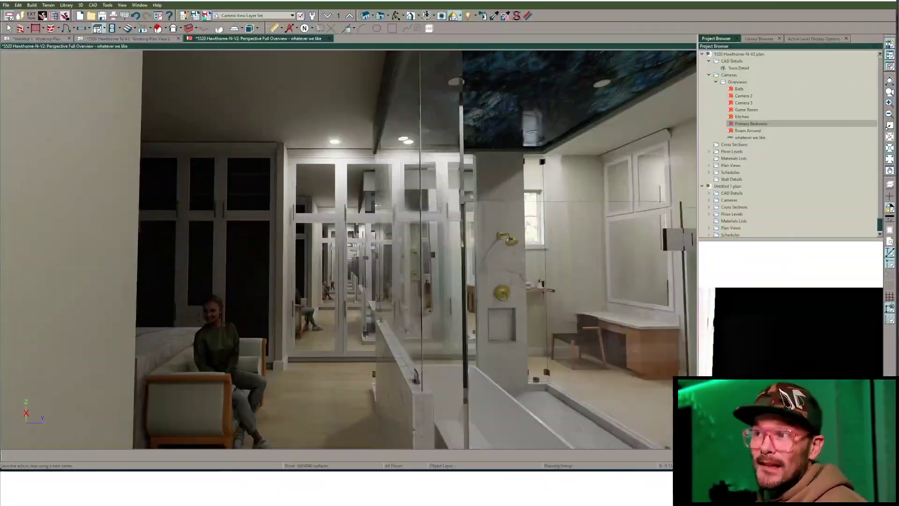
pyautogui.click(214, 49)
pyautogui.write('Primary Bedroom')
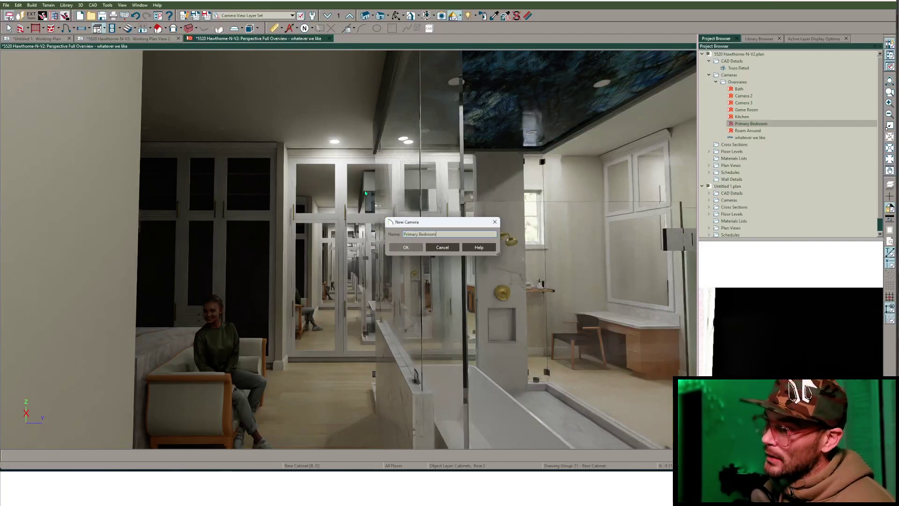
pyautogui.press('Return')
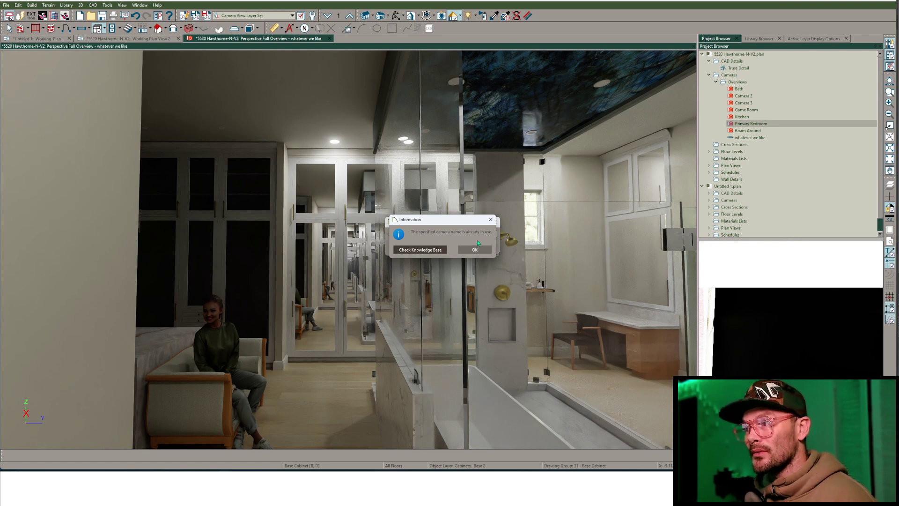
pyautogui.press('Return')
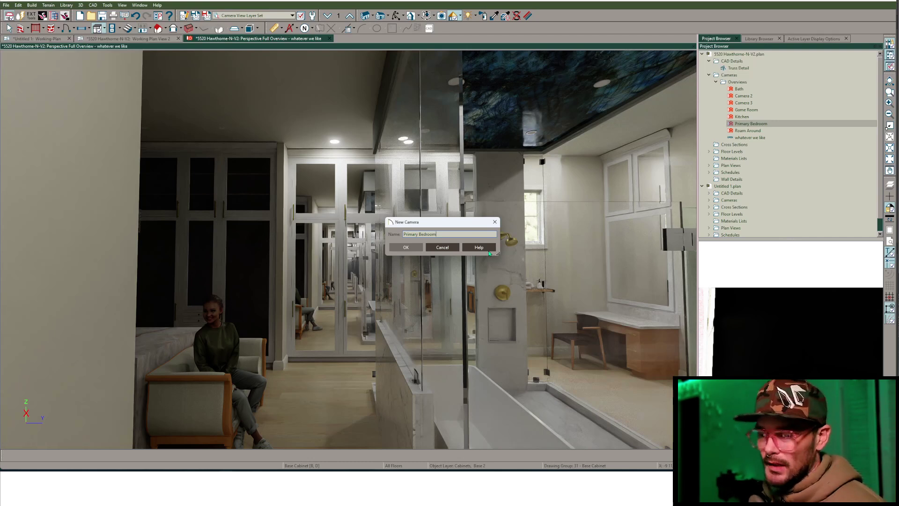
pyautogui.click(449, 250)
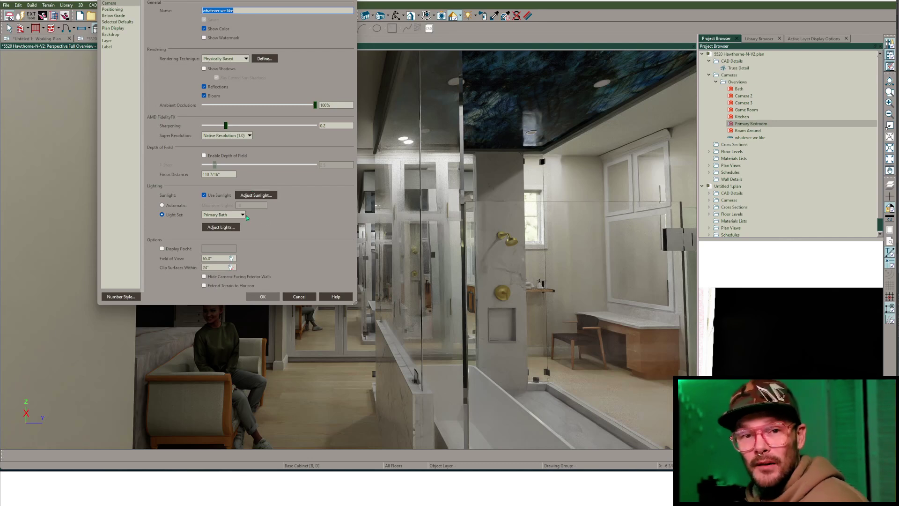
# Step: Switch the "whatever we like" camera's light set to "Primary Bed Lights"
pyautogui.click(243, 216)
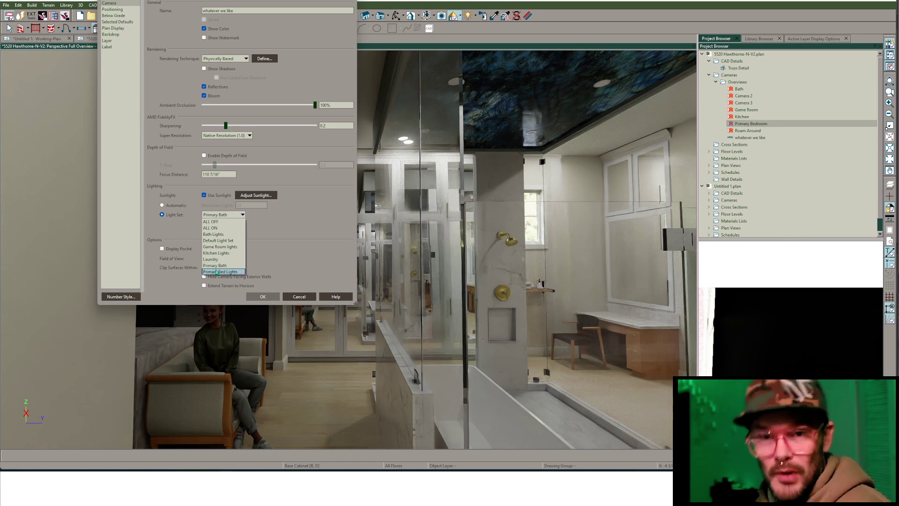
pyautogui.click(217, 272)
pyautogui.click(263, 297)
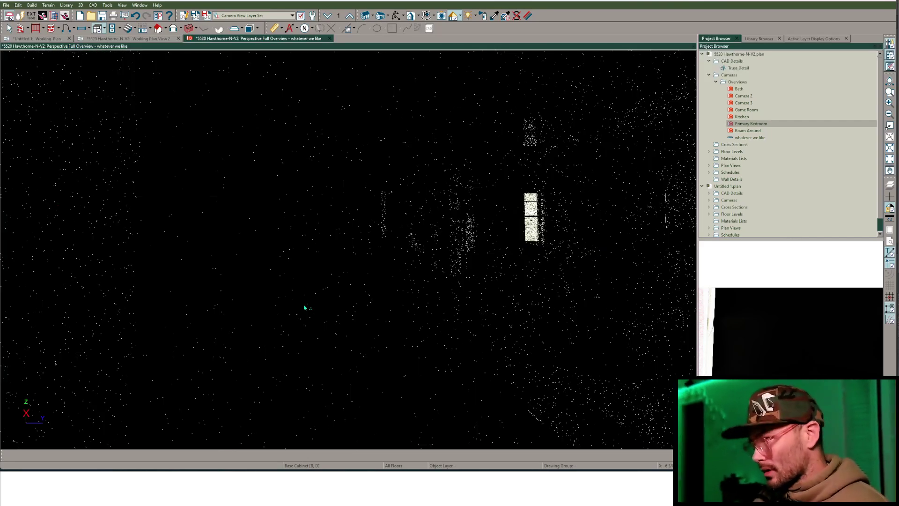
pyautogui.moveTo(304, 305); pyautogui.dragTo(304, 304, button='middle')
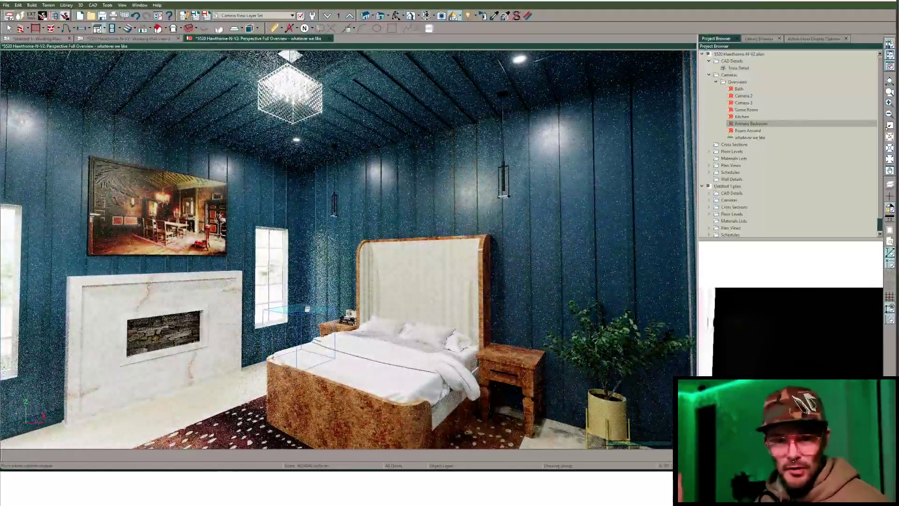